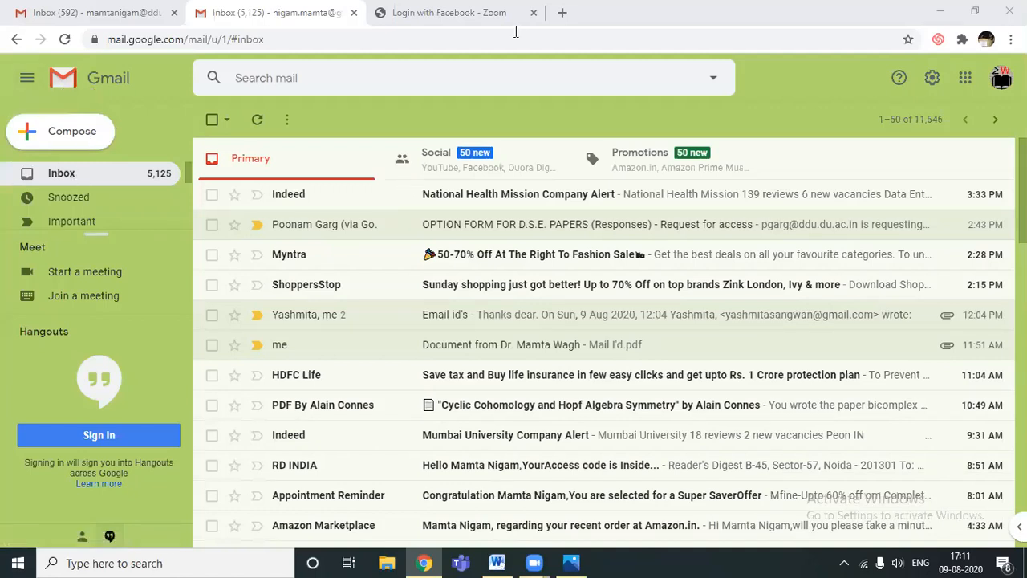
Open Google Classroom from the Google apps available in Gmail
click(967, 80)
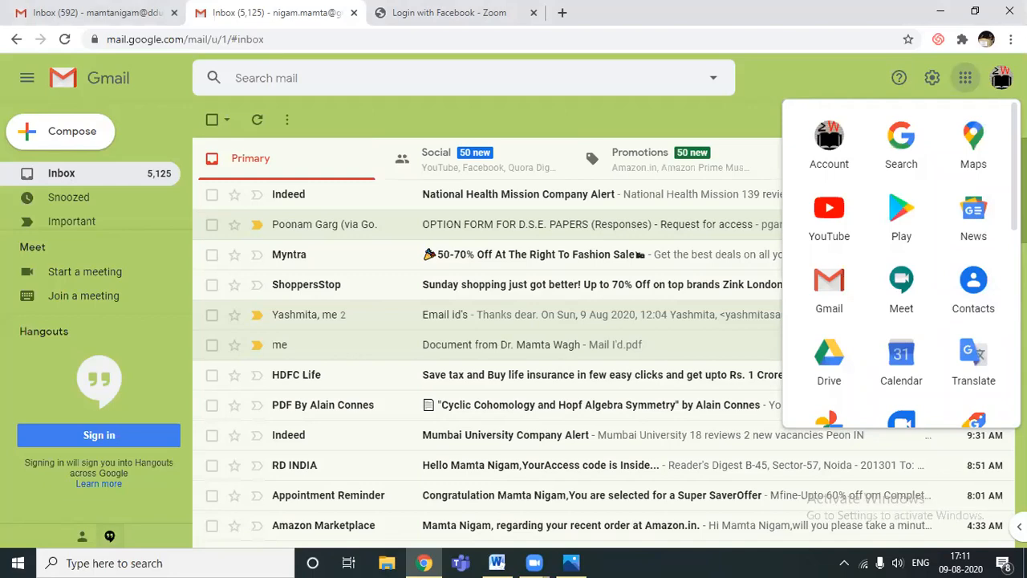
scroll(901, 265, down, 5)
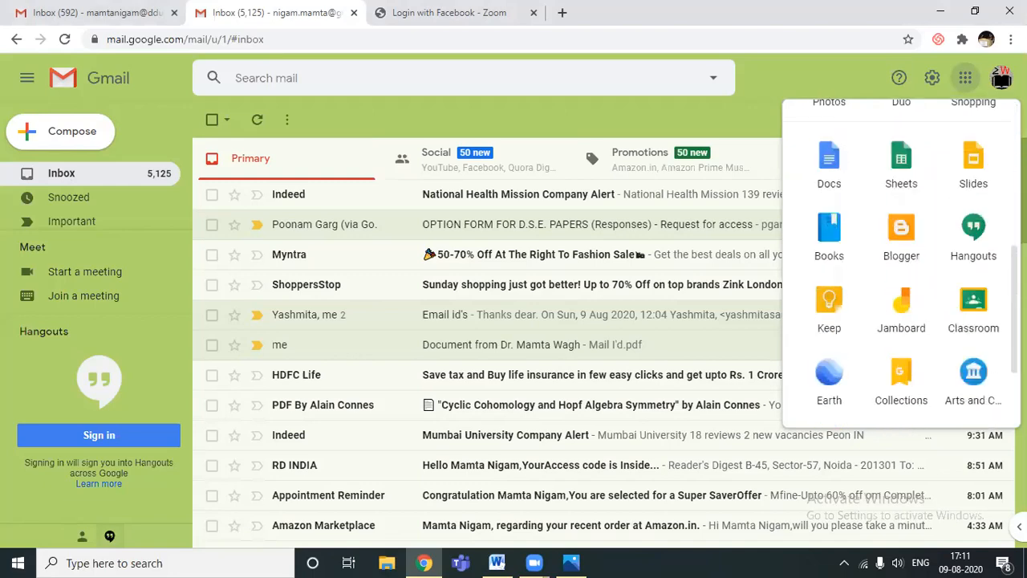
scroll(901, 265, down, 2)
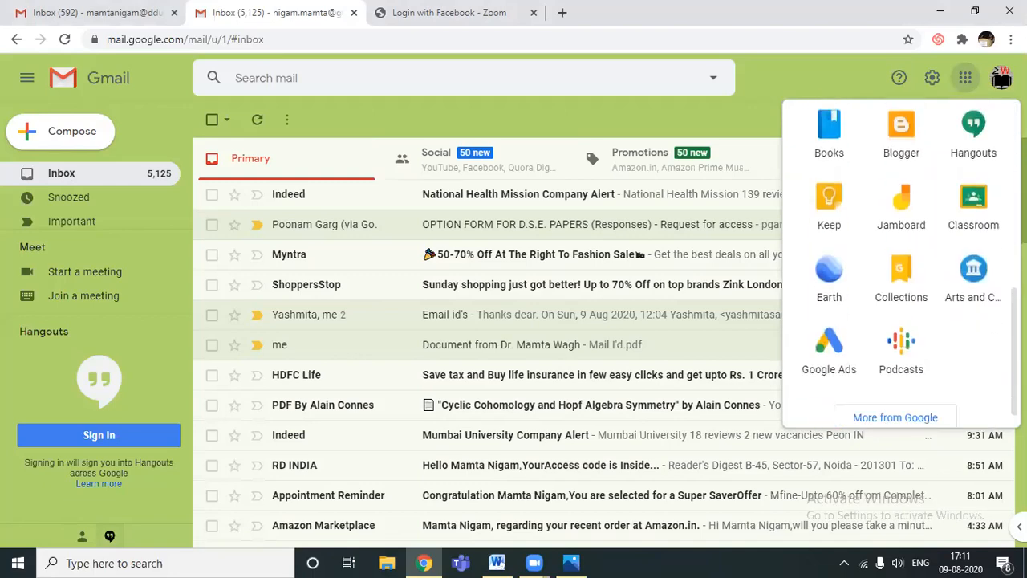
click(974, 210)
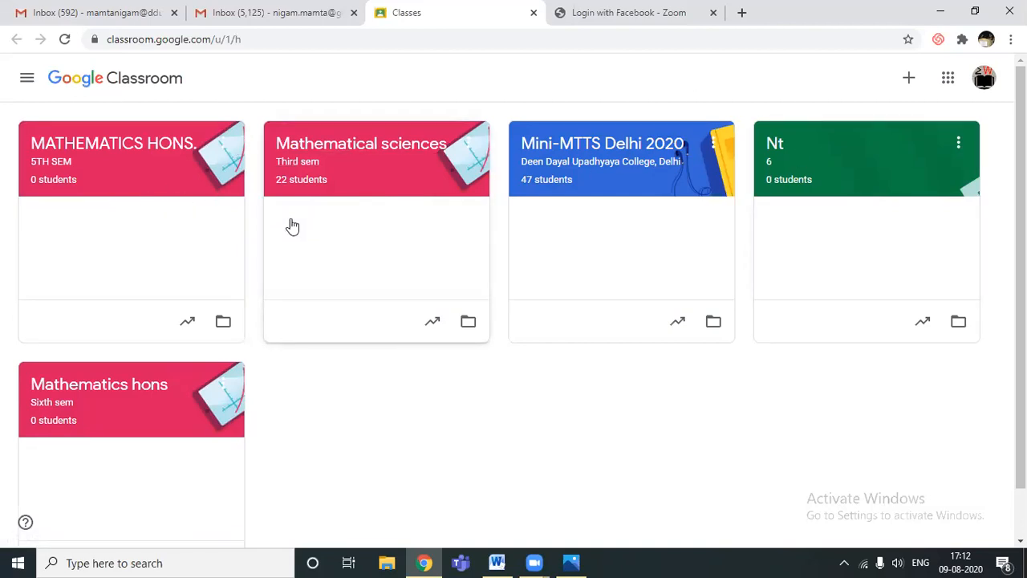
Start creating a new class and accept the notice about not using Classroom at a school with students
click(907, 81)
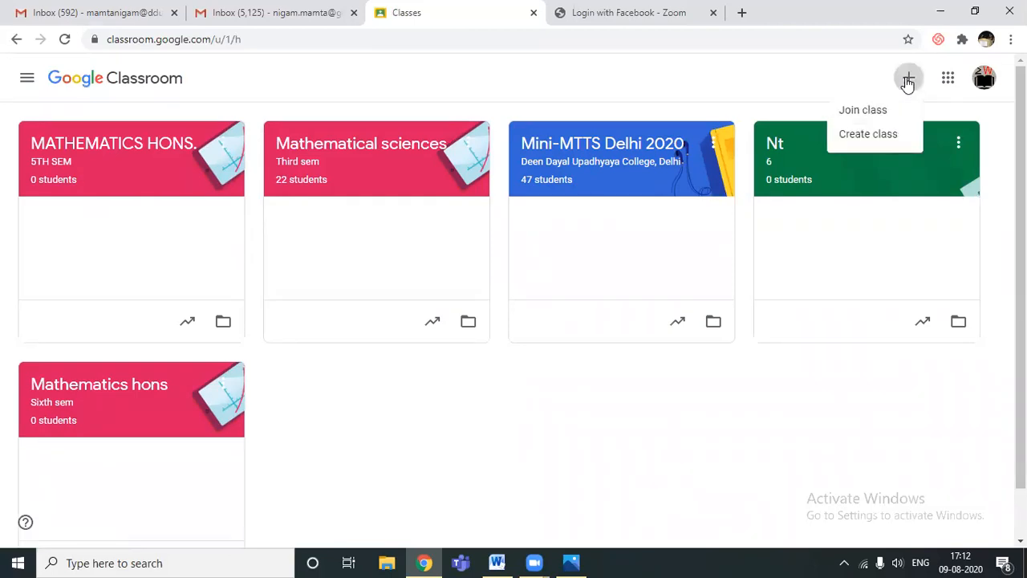
click(870, 138)
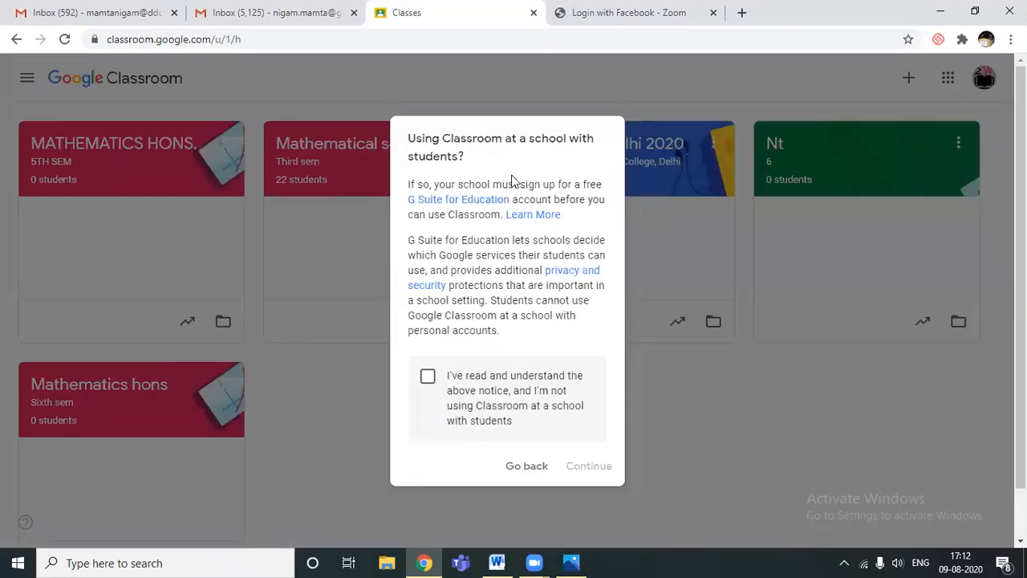
click(428, 377)
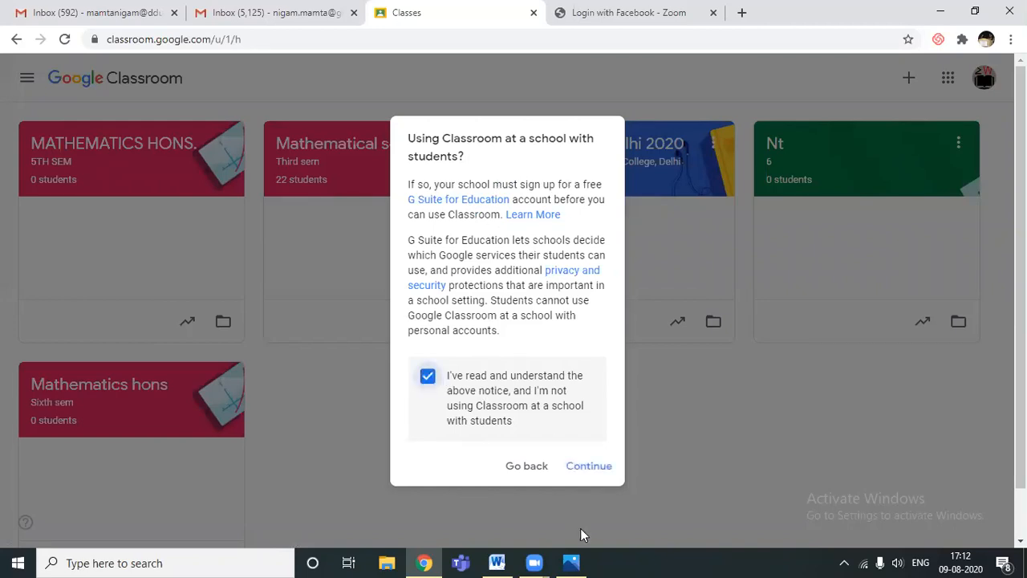
click(588, 470)
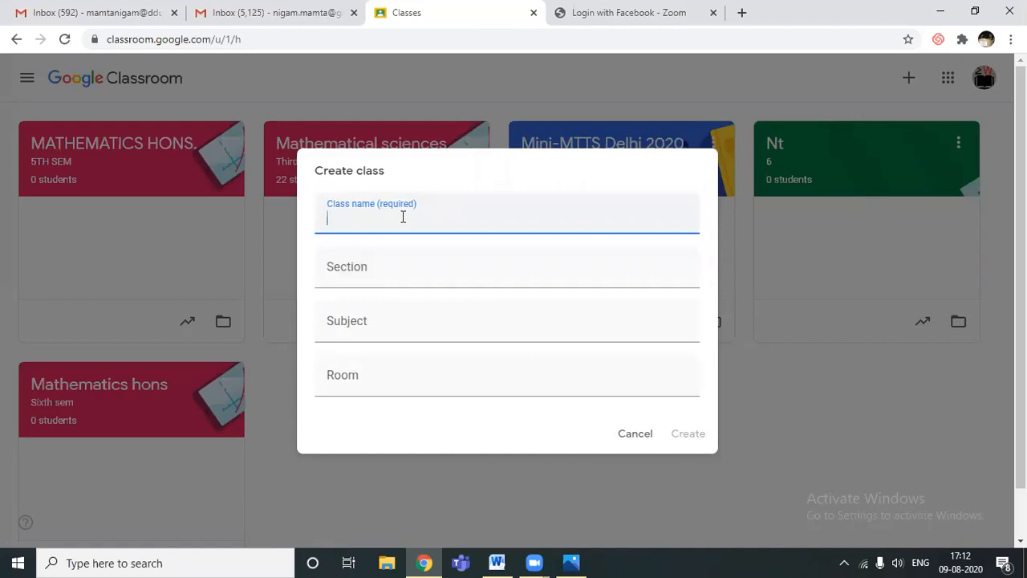
Create the class with the name TEST CLASS, section A and subject MATHS, leaving the room empty
text(TEST CLASS)
click(361, 277)
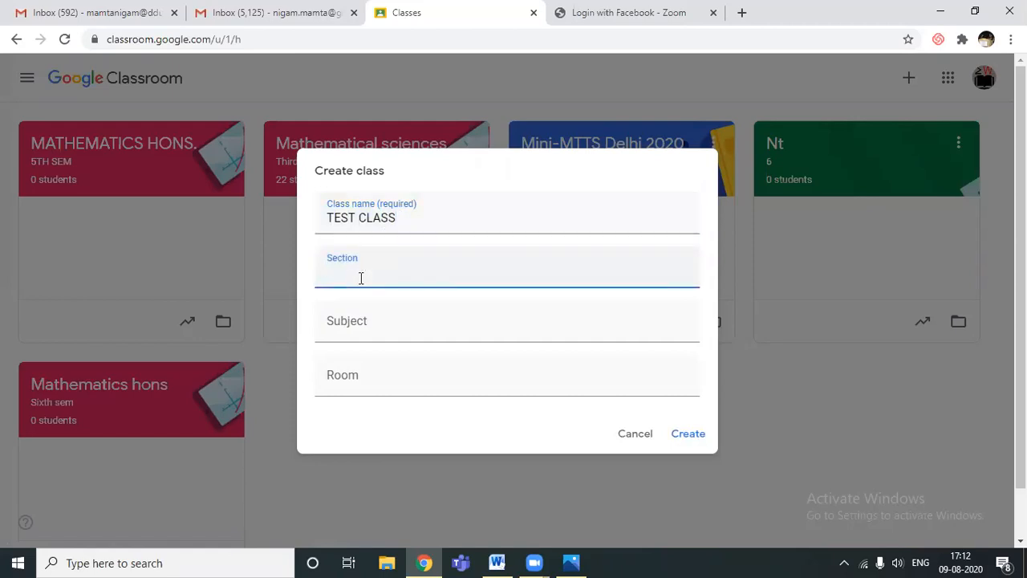
text(A)
click(367, 331)
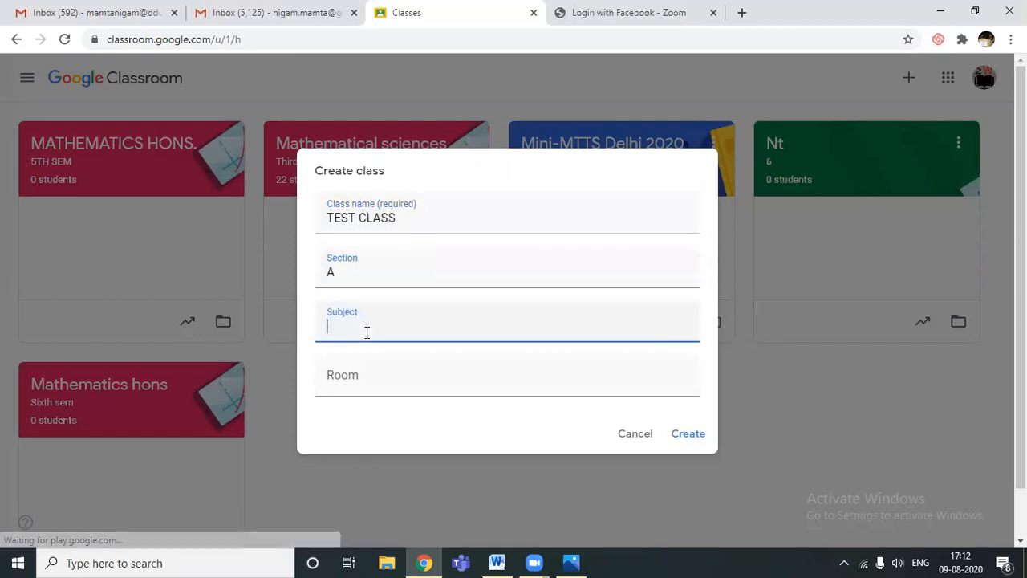
text(MATHS)
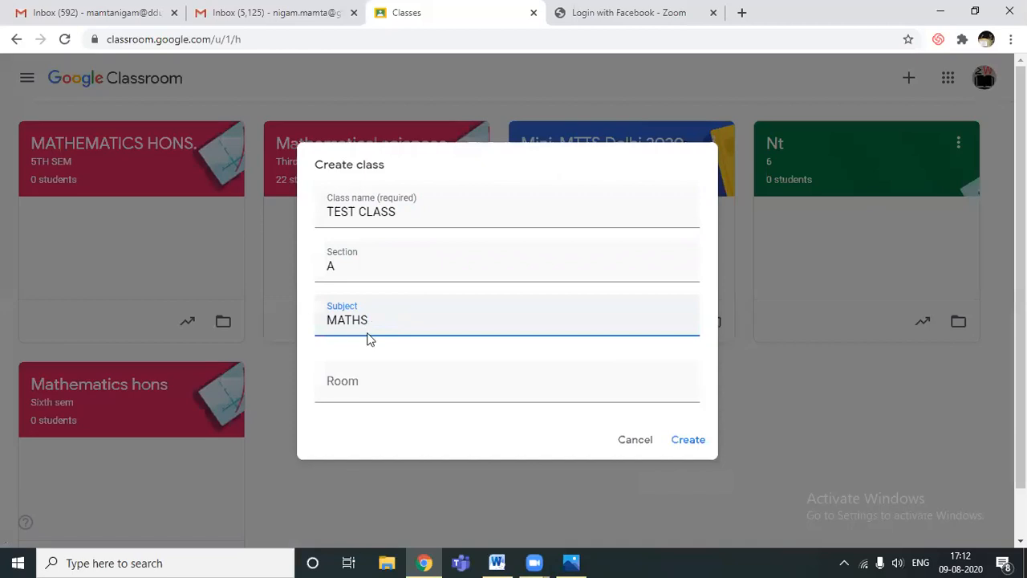
click(391, 383)
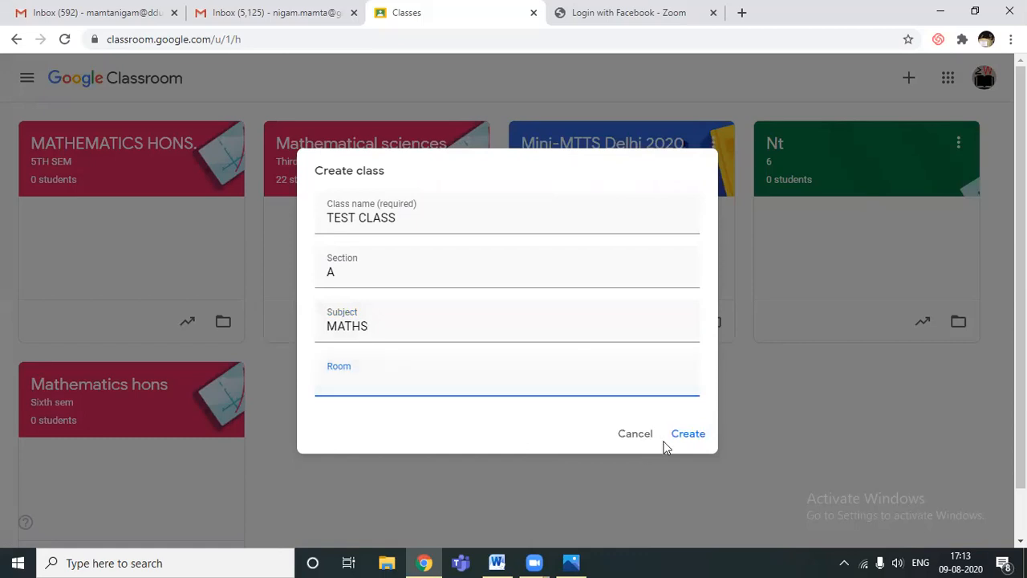
click(689, 437)
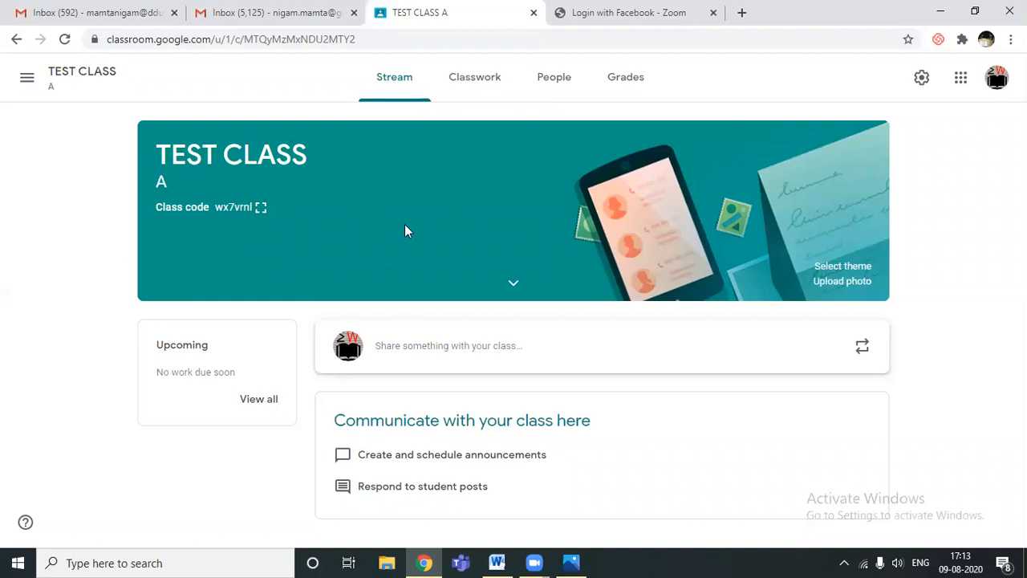
Invite a co-teacher to TEST CLASS by searching for the teacher's first name and picking the first matching contact
click(522, 117)
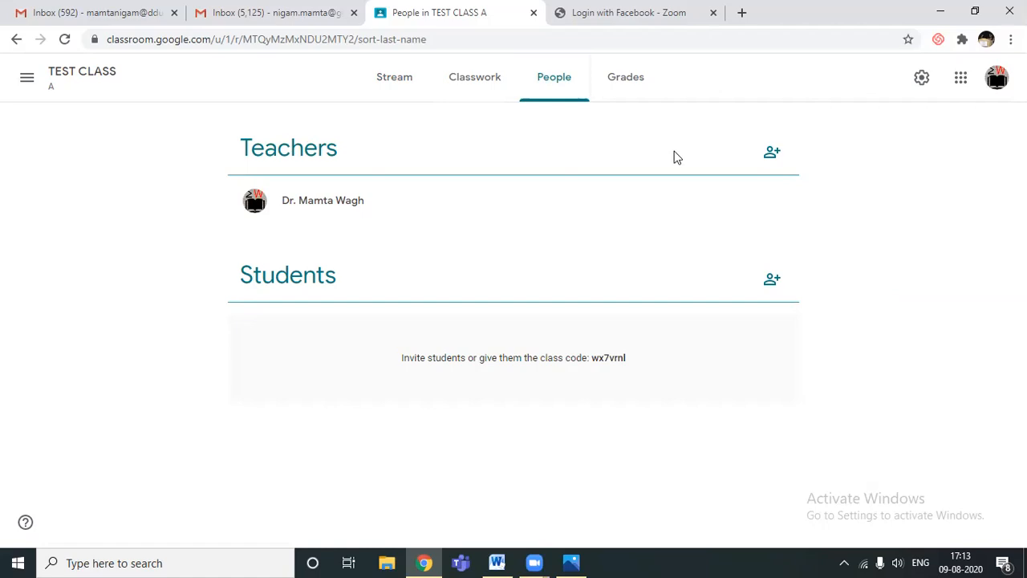
click(774, 155)
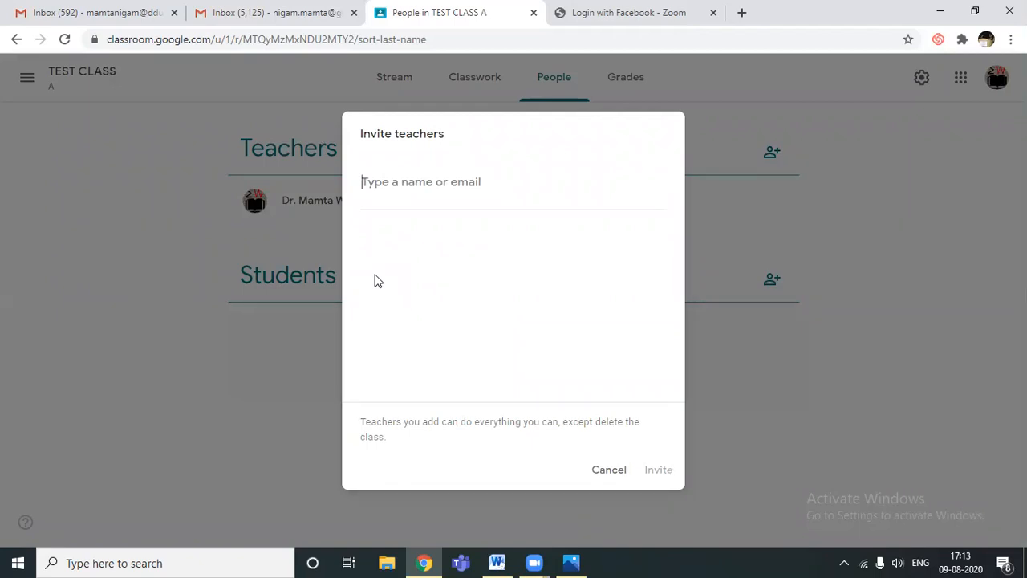
text(AMOL)
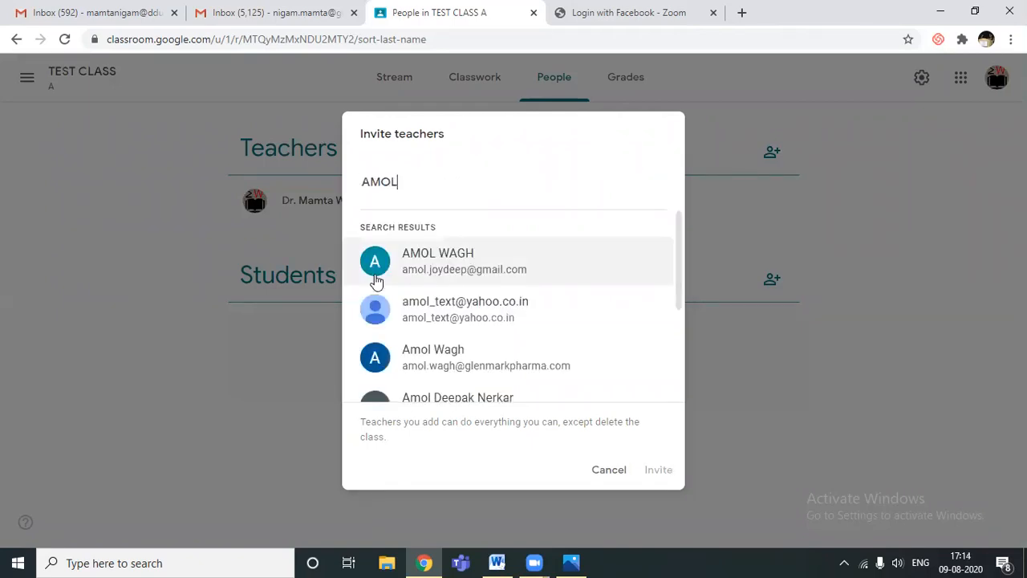
click(473, 267)
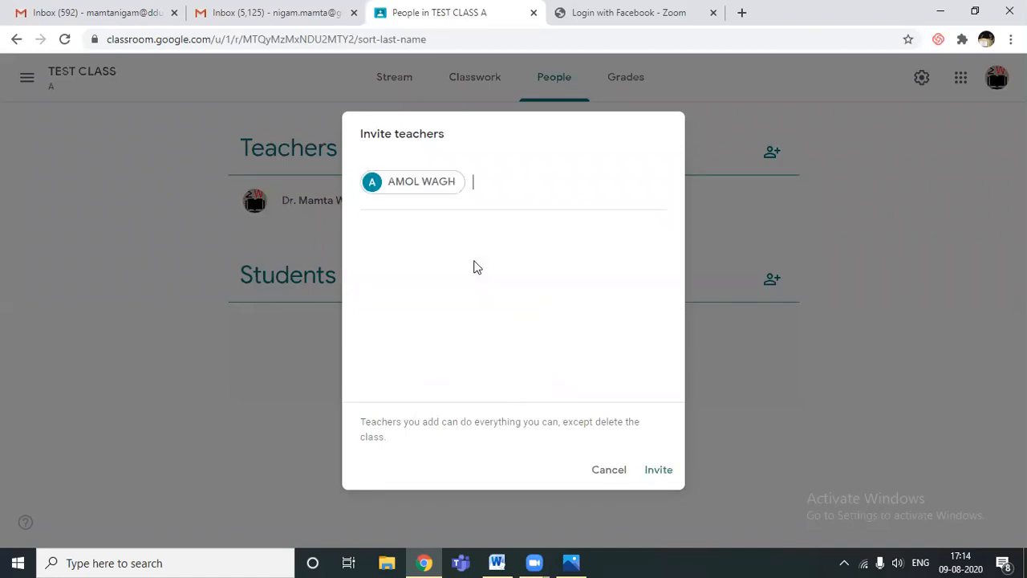
click(658, 472)
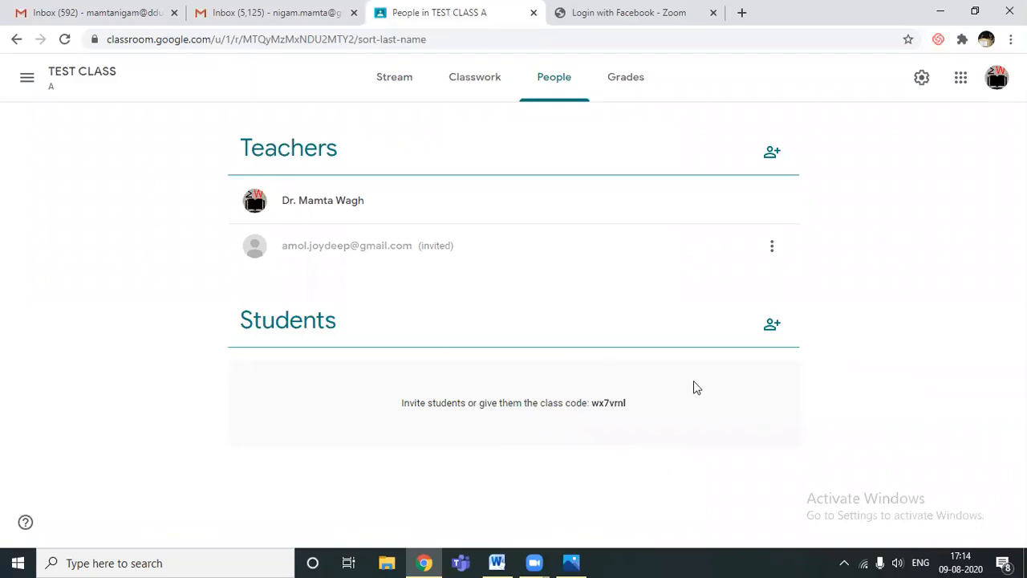
Begin a student invitation and copy the first student's e-mail address below the Username heading in the Word document
click(773, 326)
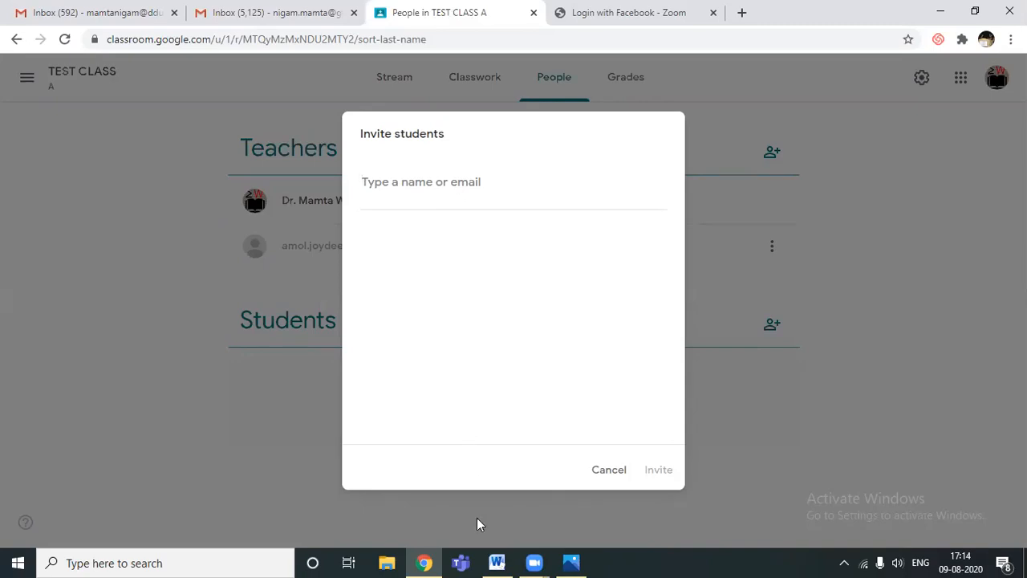
click(497, 560)
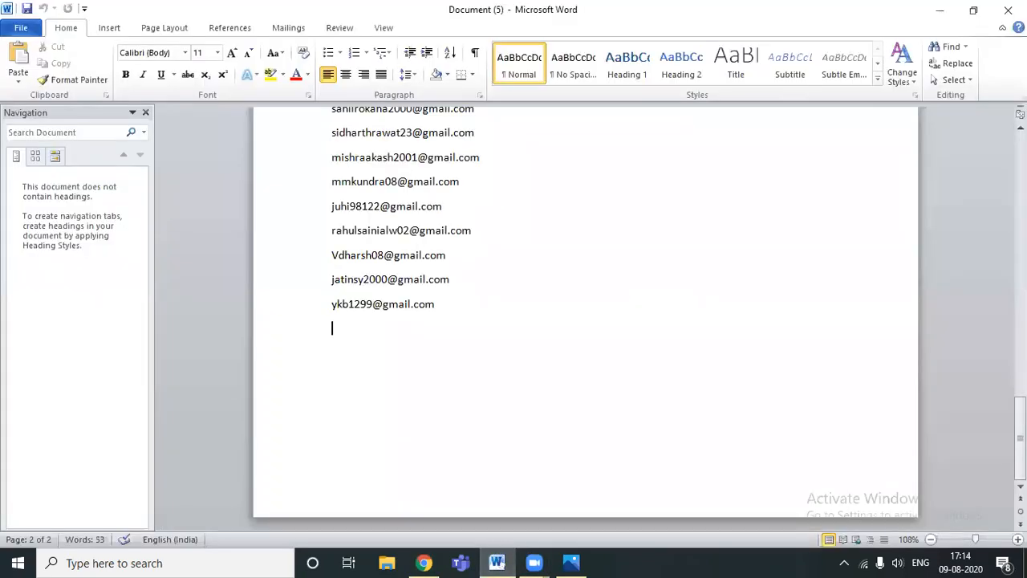
drag(1019, 434, 1020, 174)
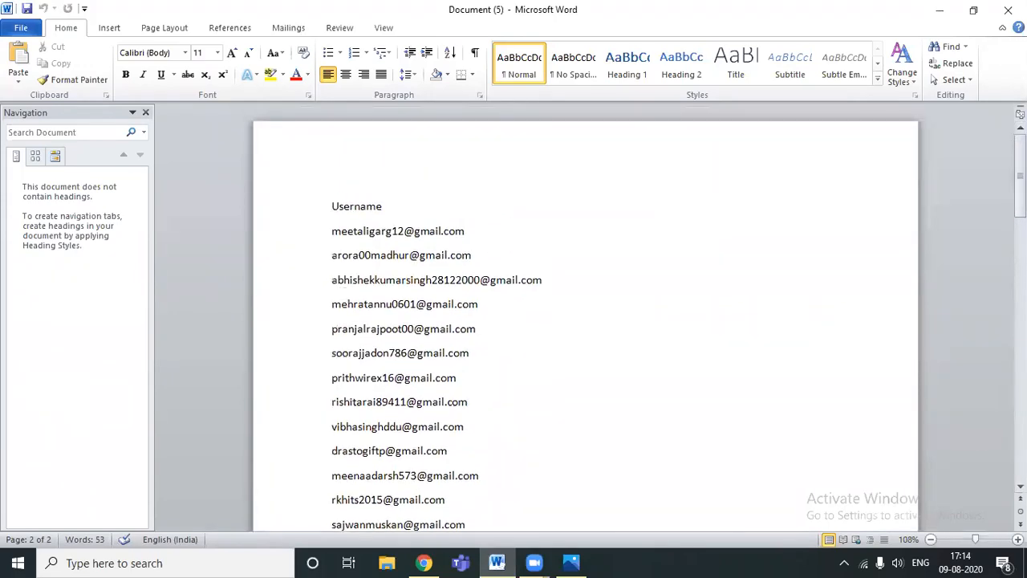
click(328, 231)
drag(329, 231, 478, 244)
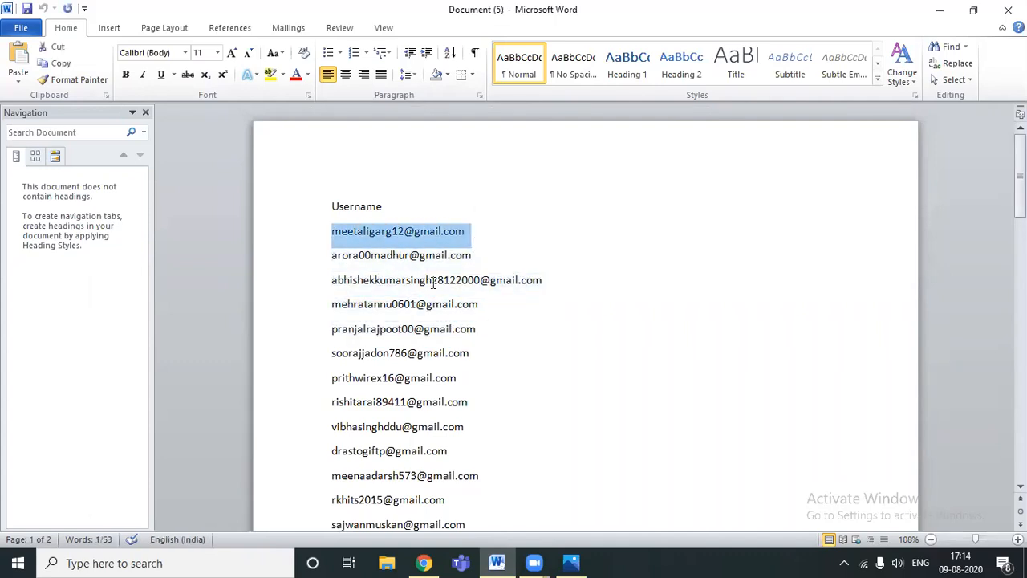
right_click(442, 234)
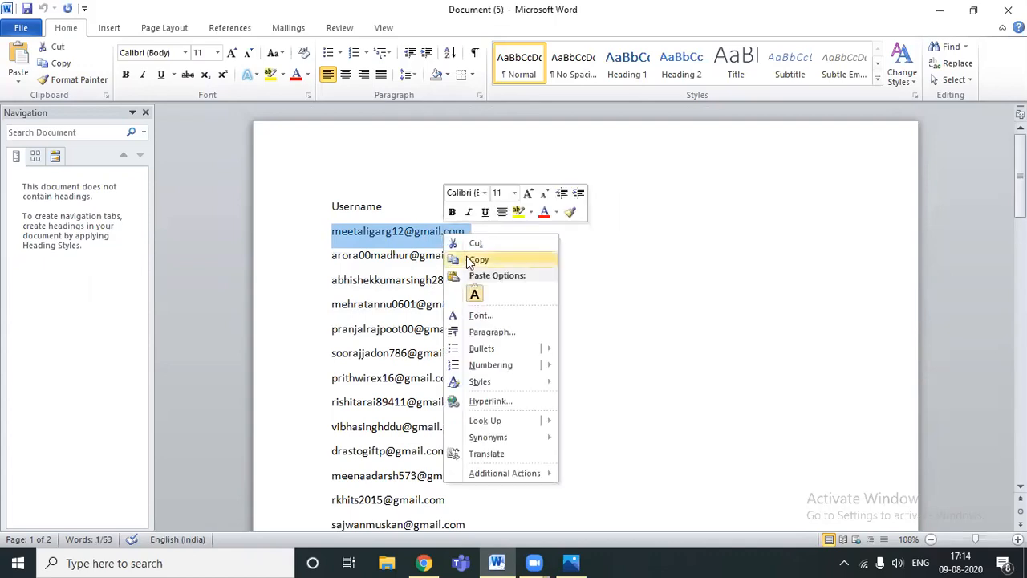
click(473, 260)
Return to Classroom in Chrome, paste the copied e-mail address as a recipient and send the student invitation
click(424, 562)
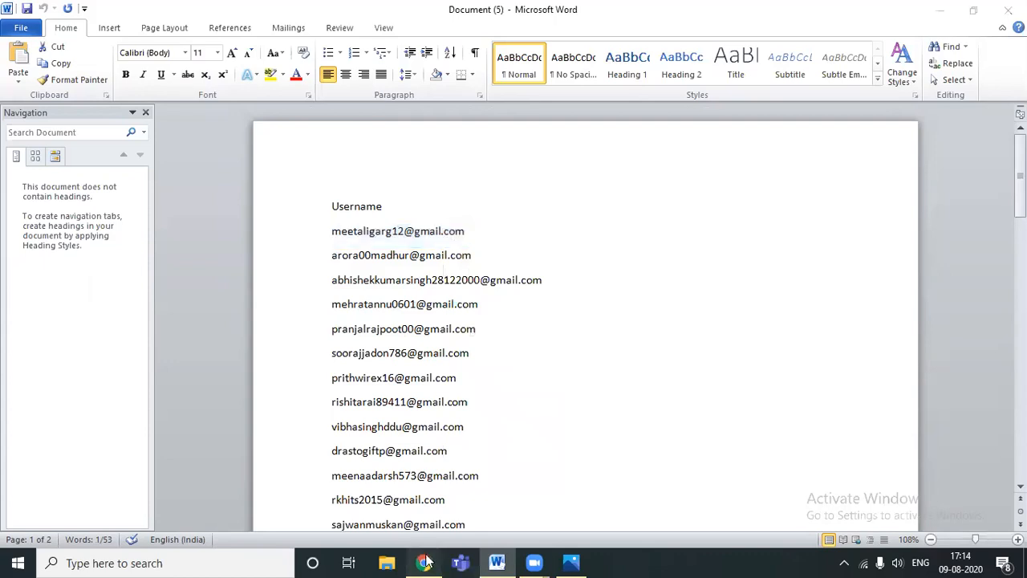
right_click(433, 183)
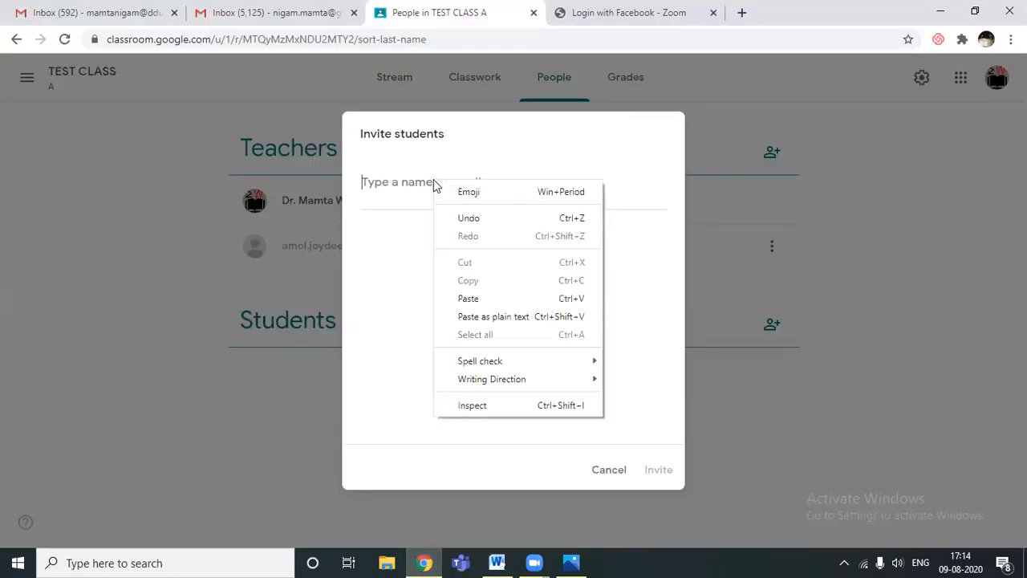
click(468, 299)
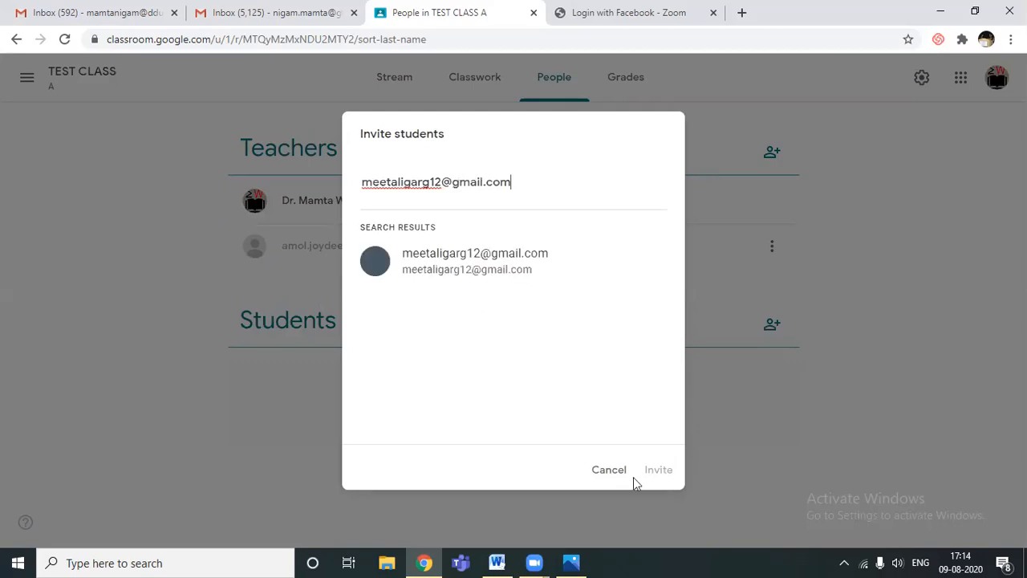
click(484, 271)
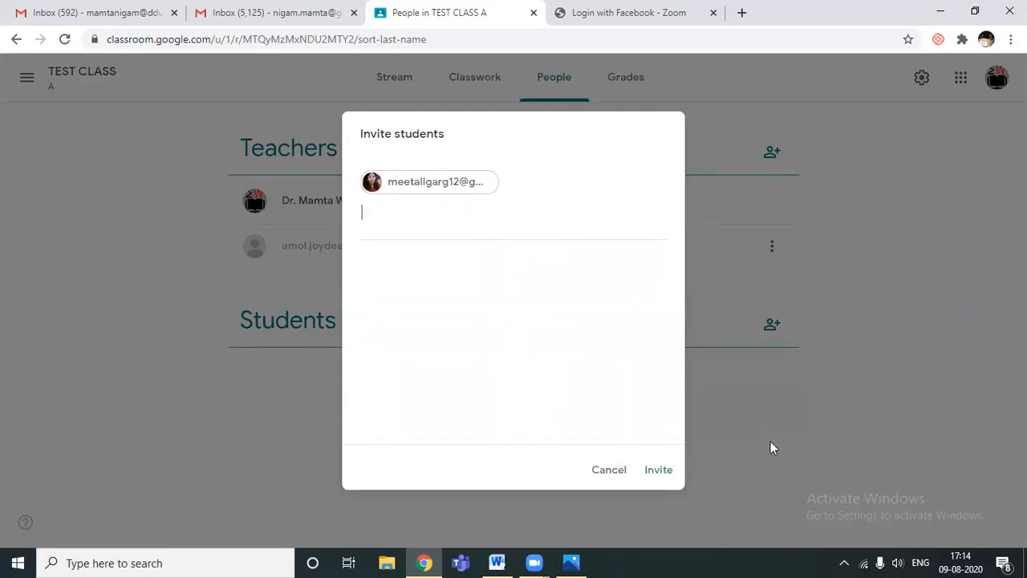
click(657, 471)
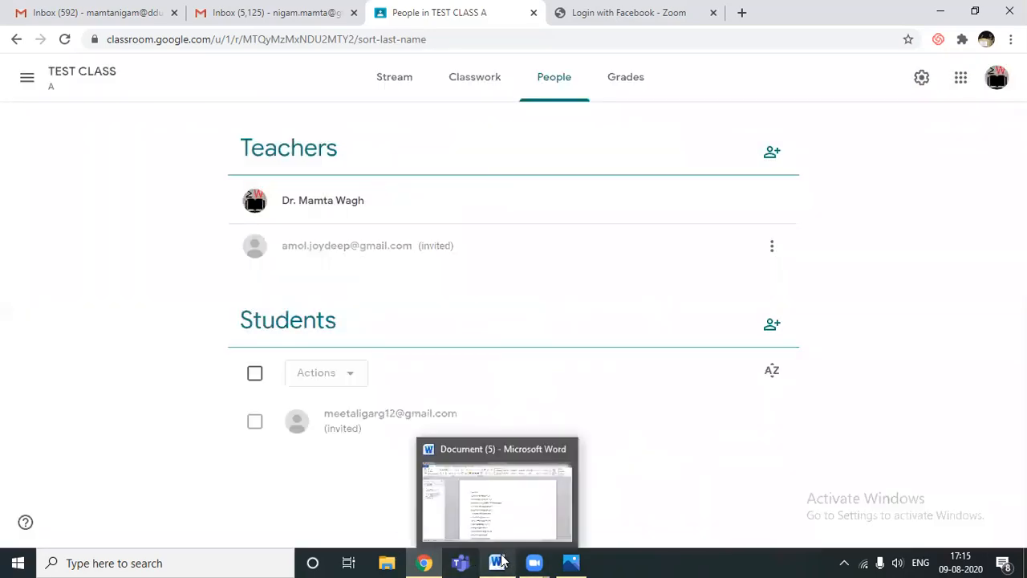
Copy the next six student e-mail addresses from the Word list and invite them all together as students in Classroom
click(501, 561)
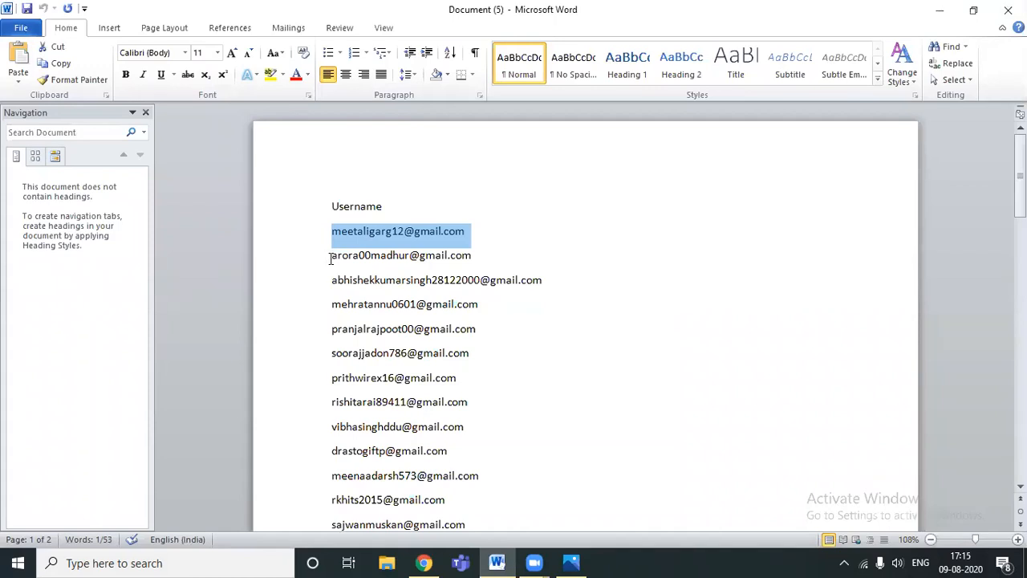
drag(329, 257, 467, 381)
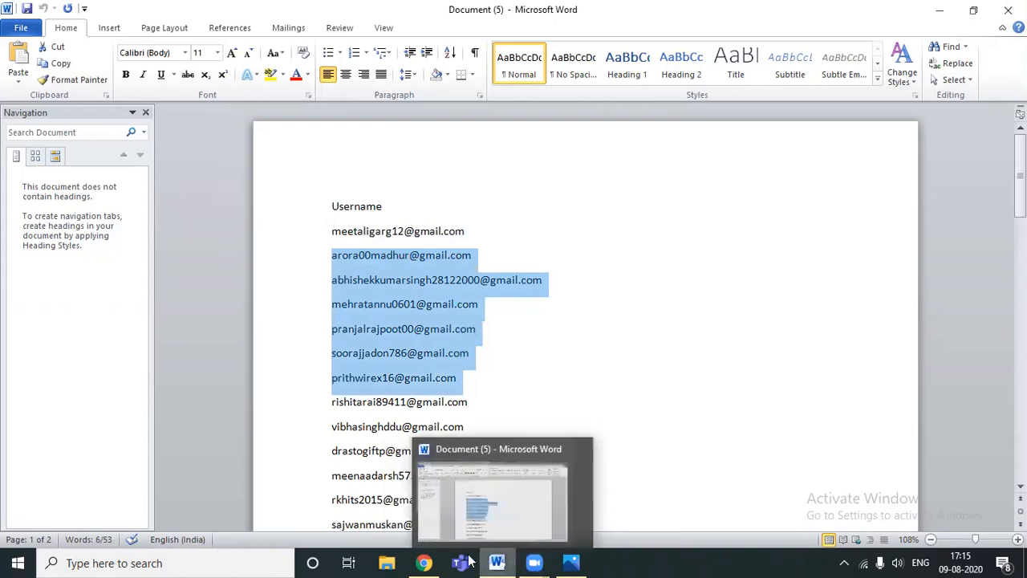
click(423, 562)
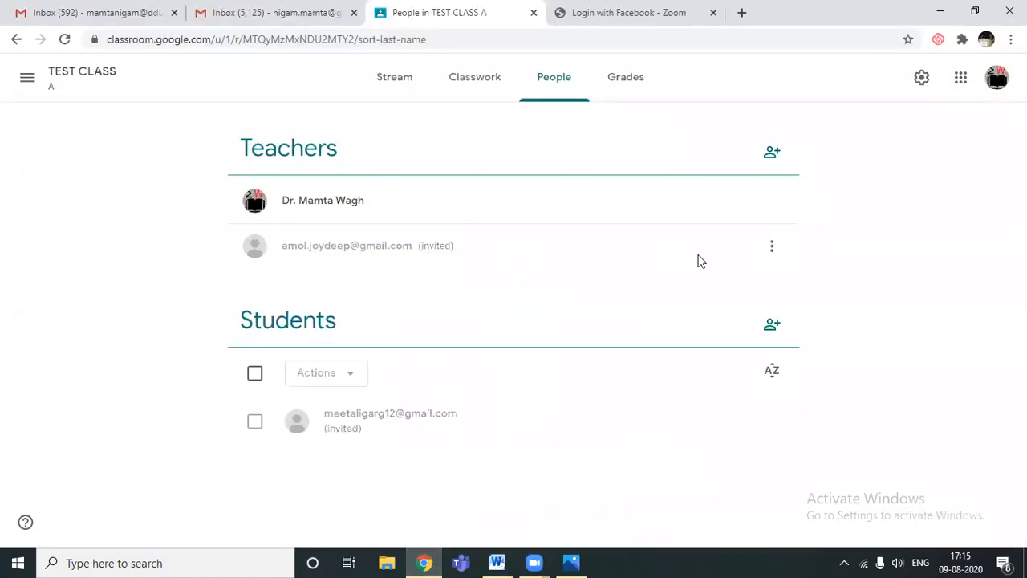
click(772, 325)
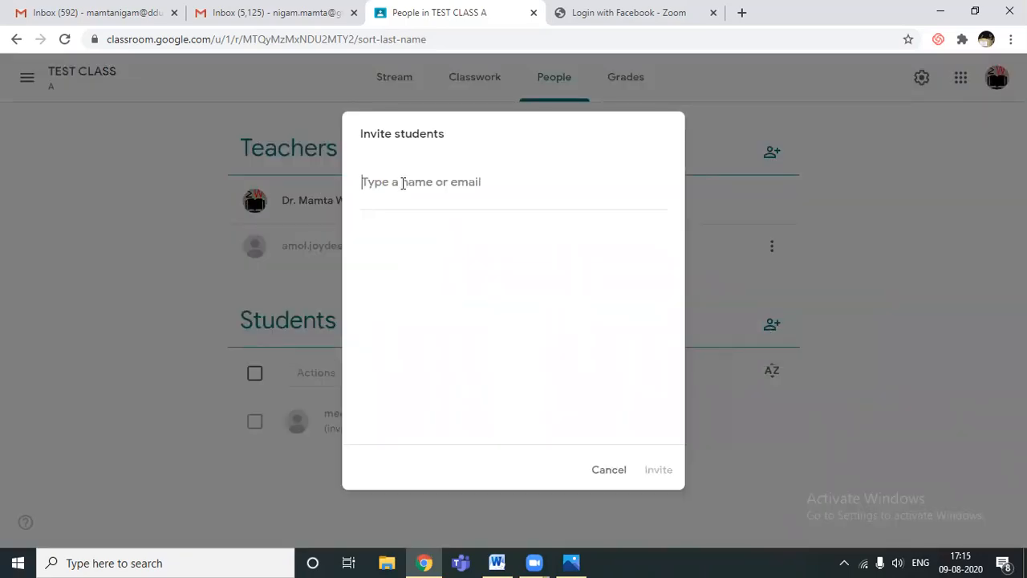
key(ctrl+v)
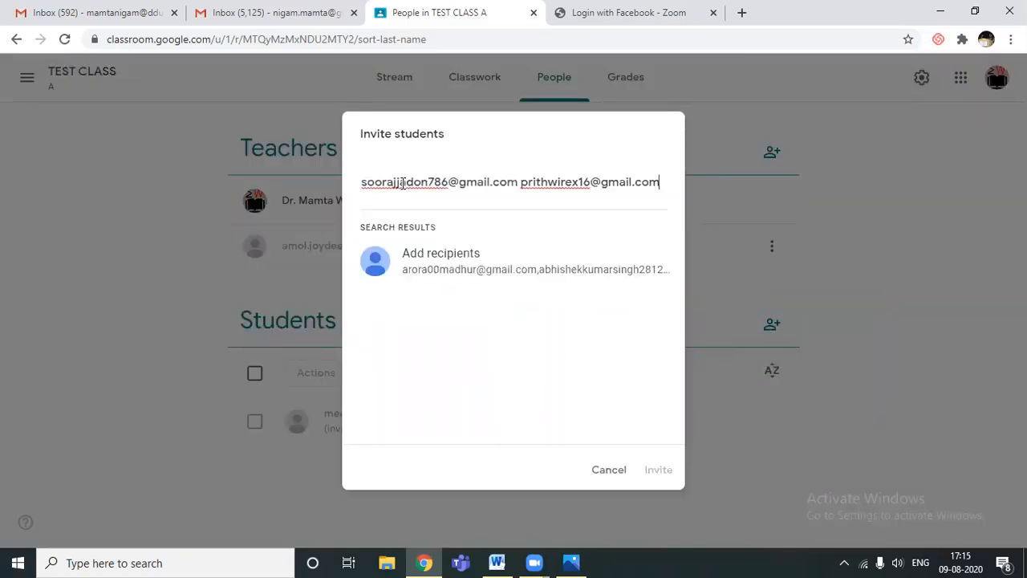
click(437, 265)
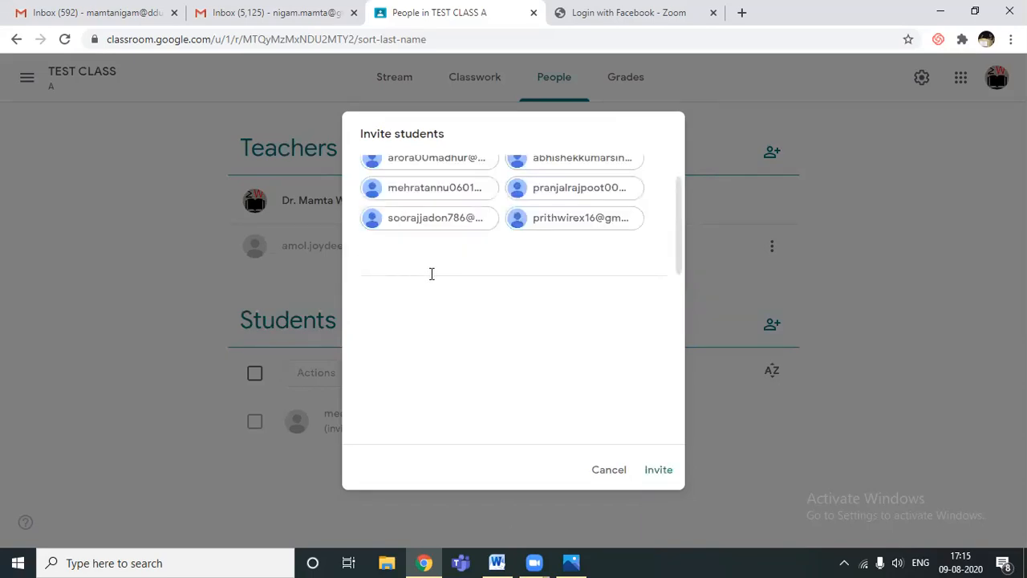
click(659, 471)
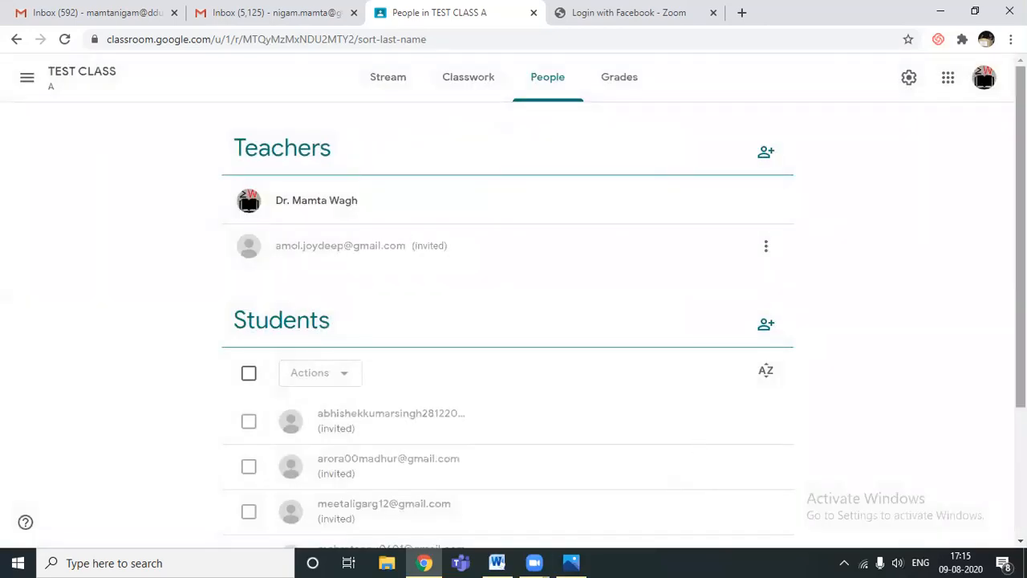
Draft the announcement HELLO in the TEST CLASS stream and check its student audience options, keeping All students selected
mouse_move(1021, 237)
mouse_down()
mouse_move(1020, 365)
mouse_move(1020, 233)
mouse_up()
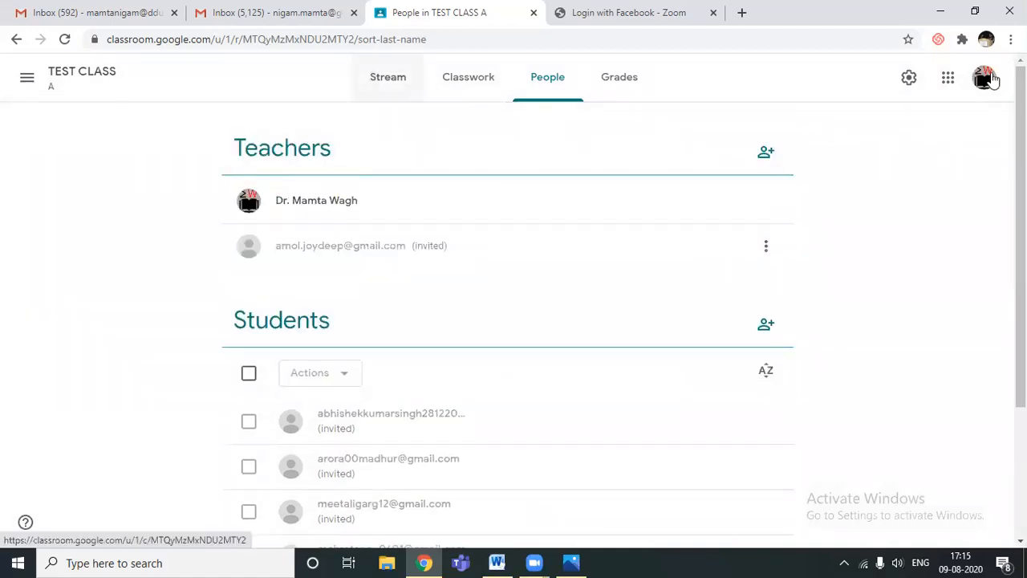
click(387, 77)
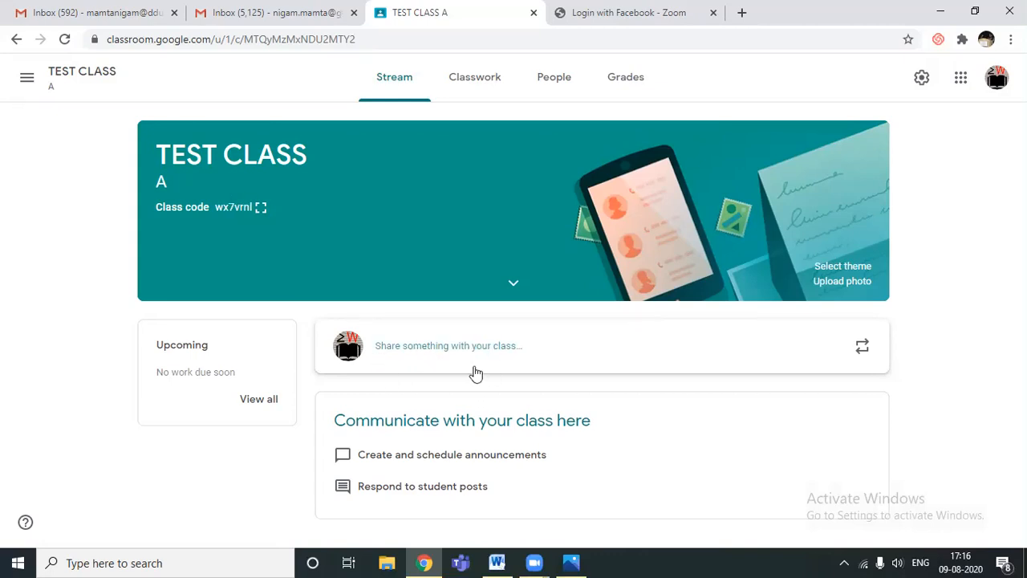
click(433, 350)
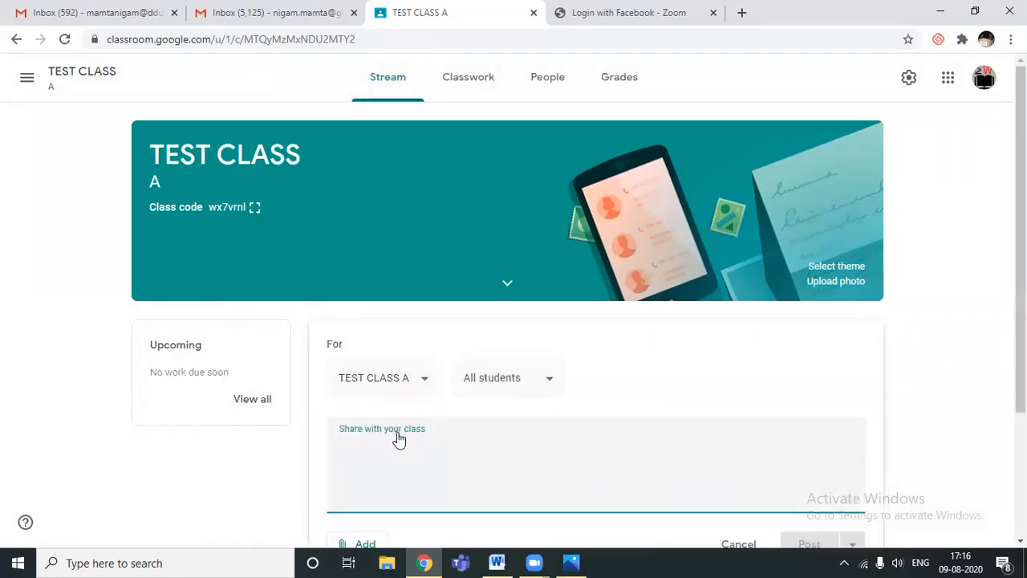
text(HELLO)
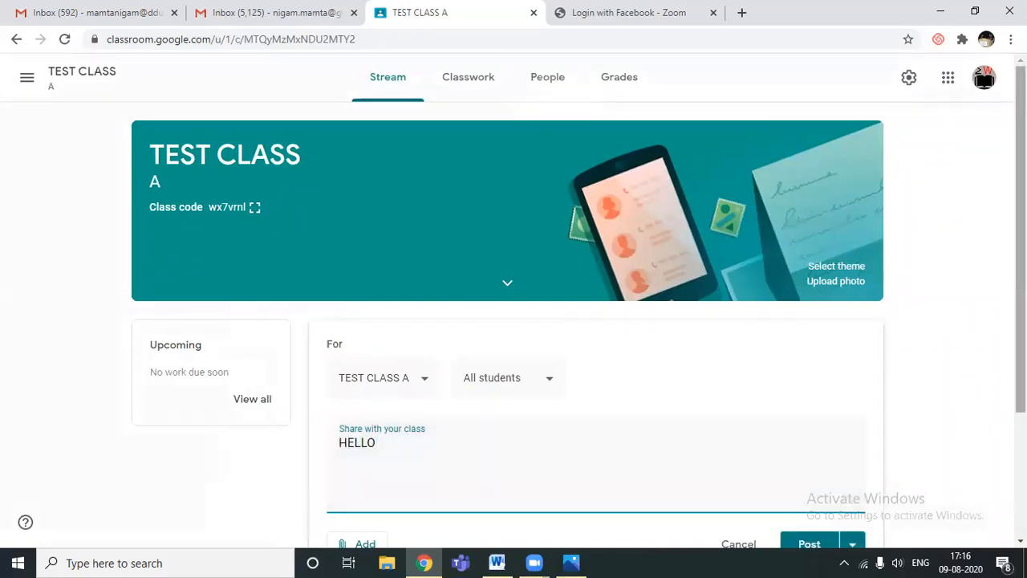
scroll(1019, 264, down, 1)
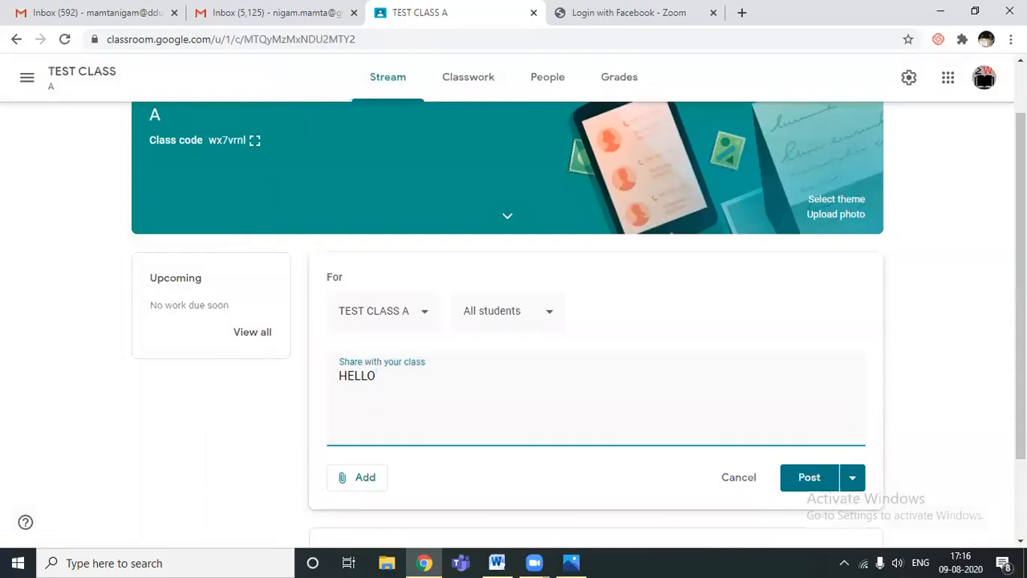
scroll(492, 225, down, 2)
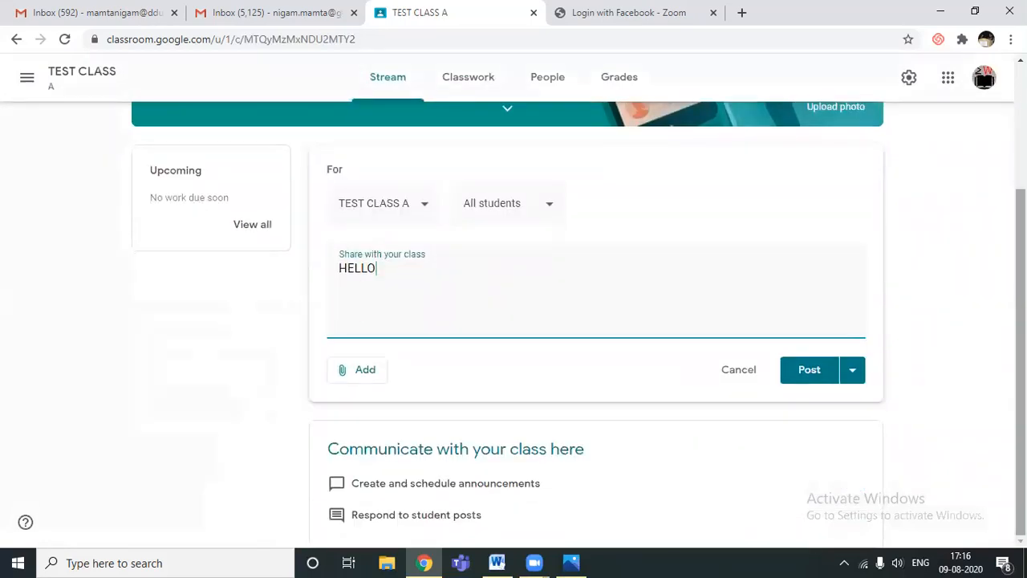
click(549, 206)
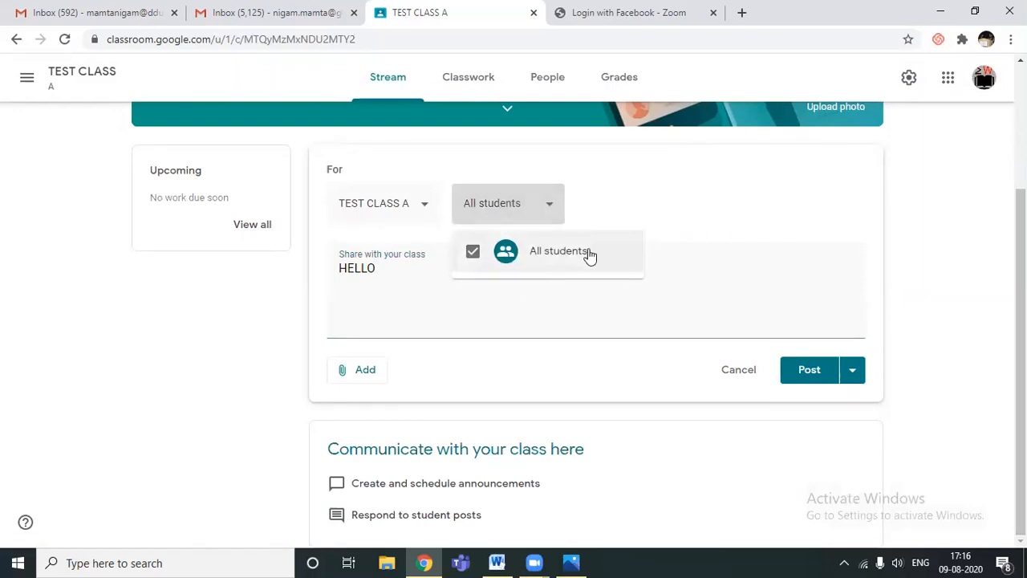
click(551, 219)
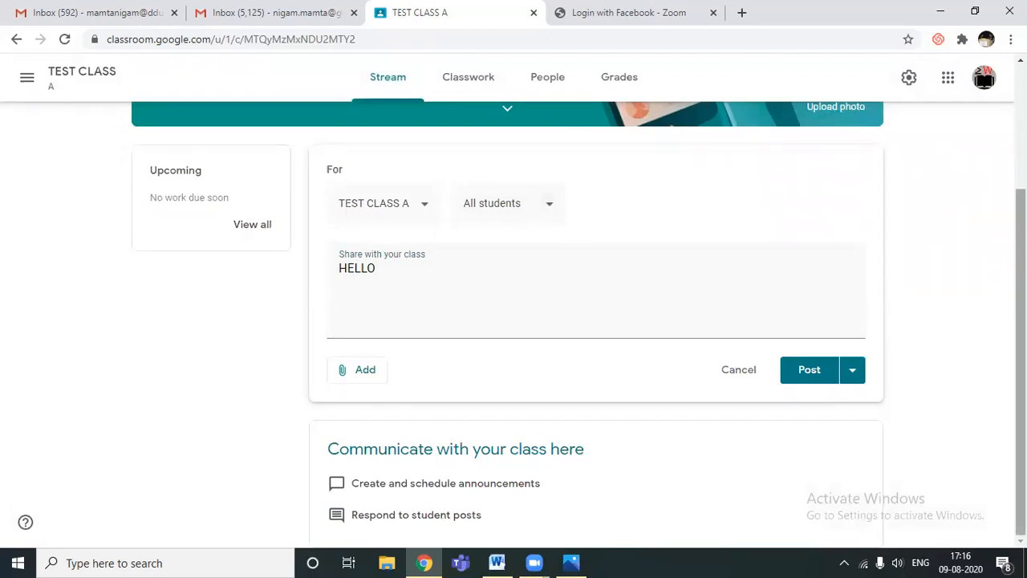
drag(1021, 309, 1020, 180)
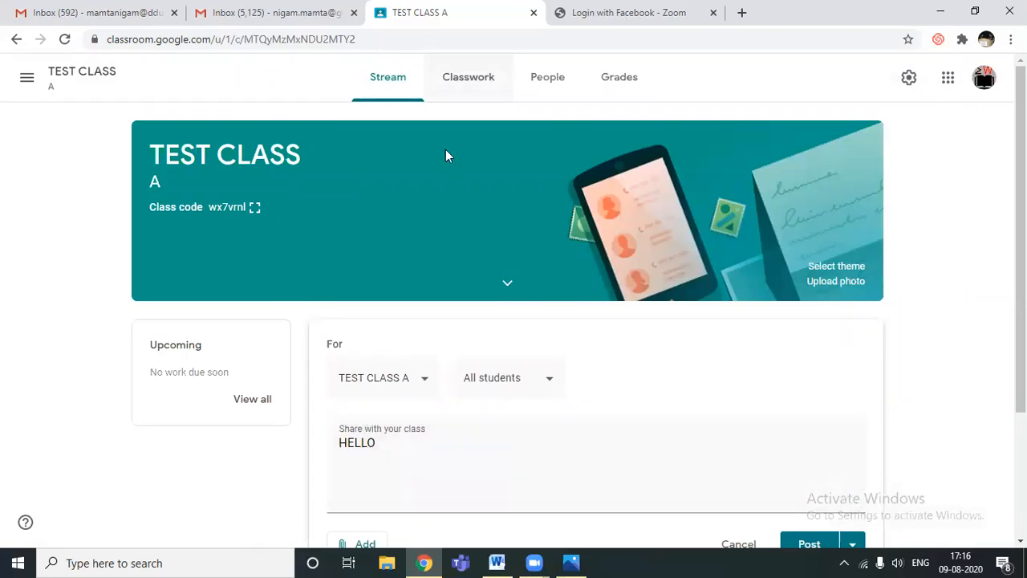
Discard the unposted announcement and look at the class's Classwork, People and Grades pages
click(468, 77)
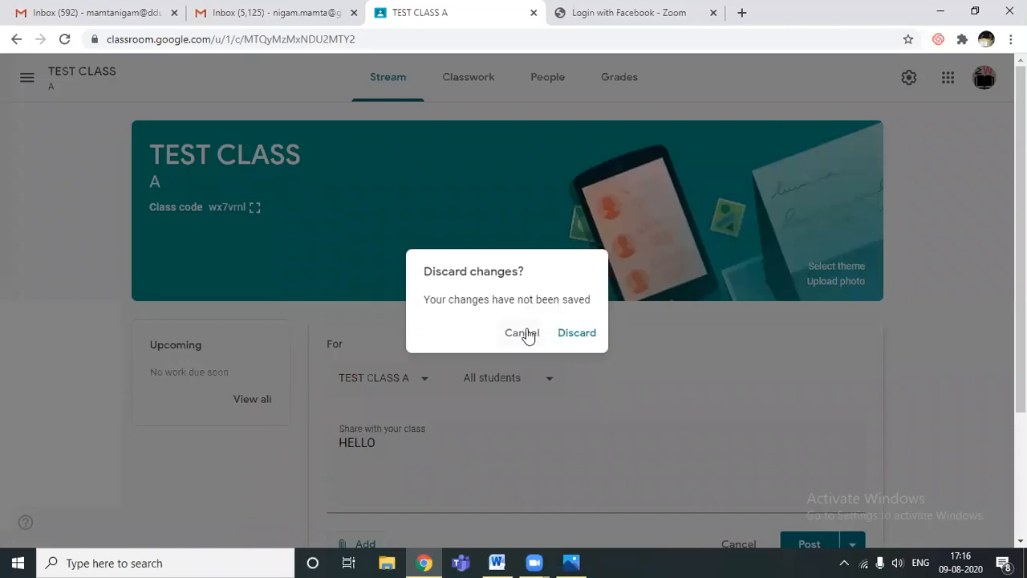
click(579, 334)
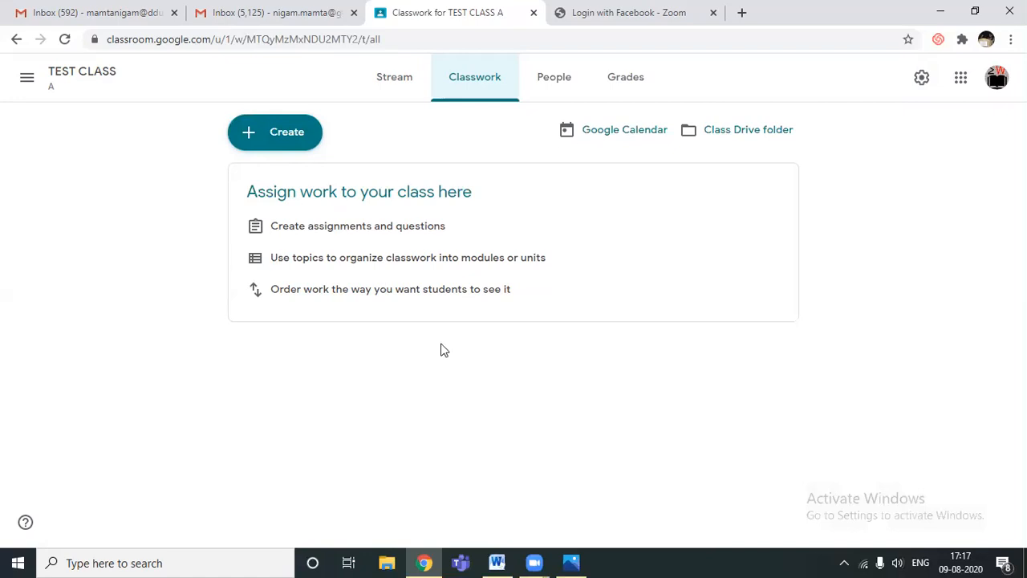
click(553, 76)
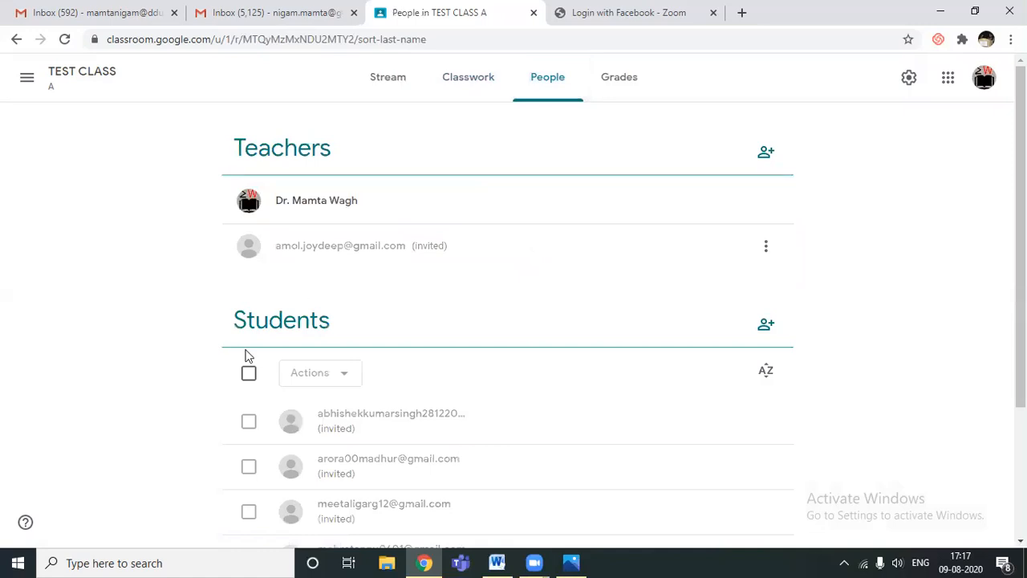
click(620, 80)
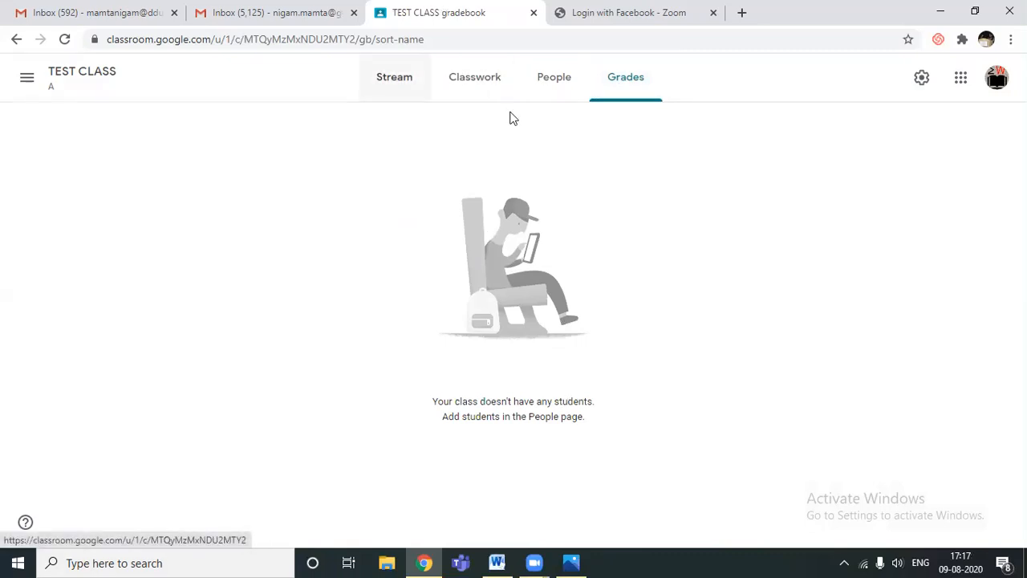
Return to the class Stream and look through the main navigation's list of taught classes down to Settings
key(Return)
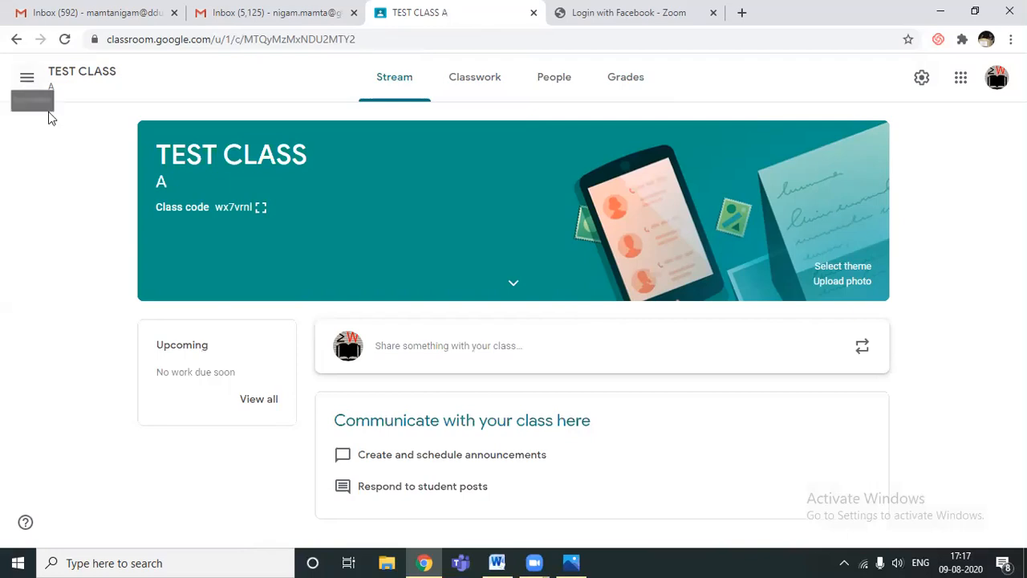
key(Return)
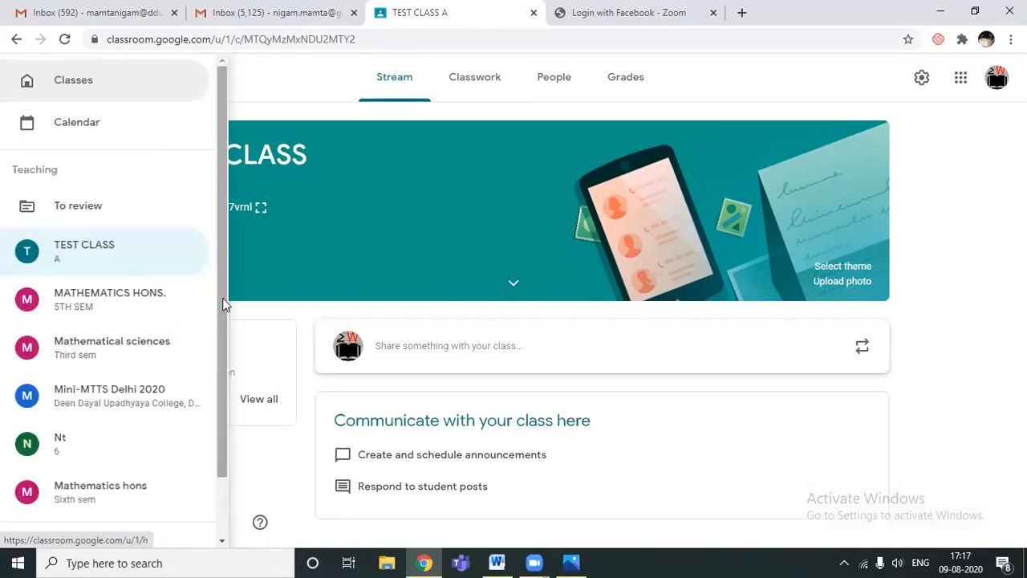
drag(223, 305, 226, 365)
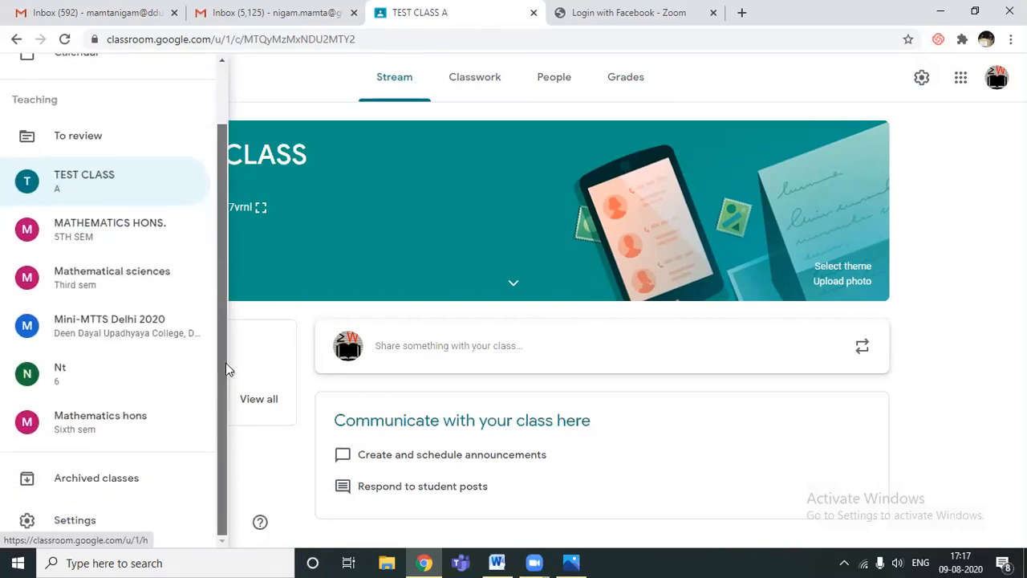